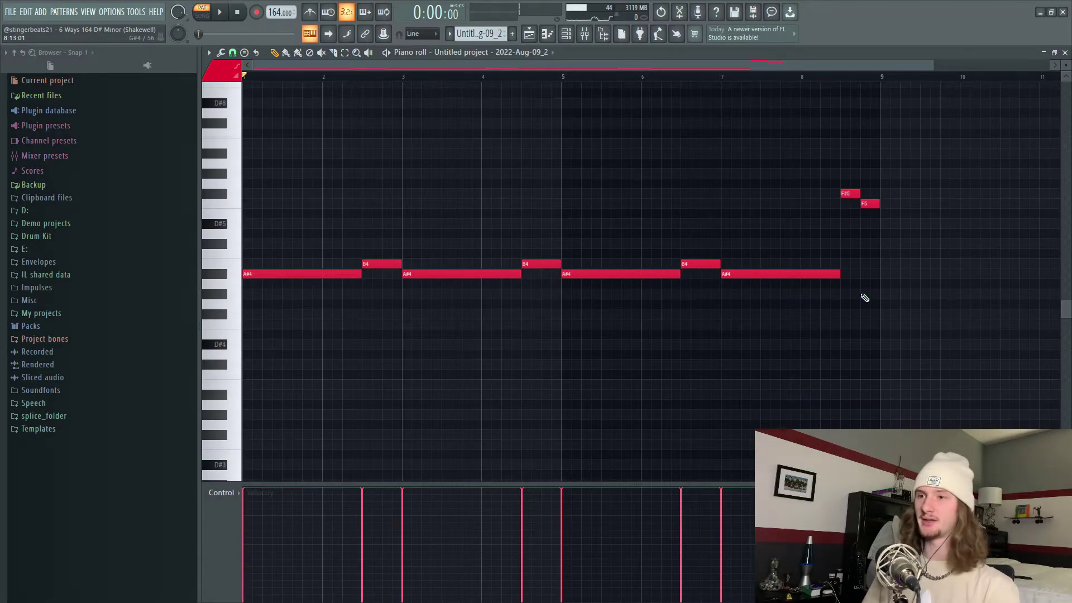
- Play back the first melody pattern, and view and play the Analog Lab V melody in the piano roll
key(space)
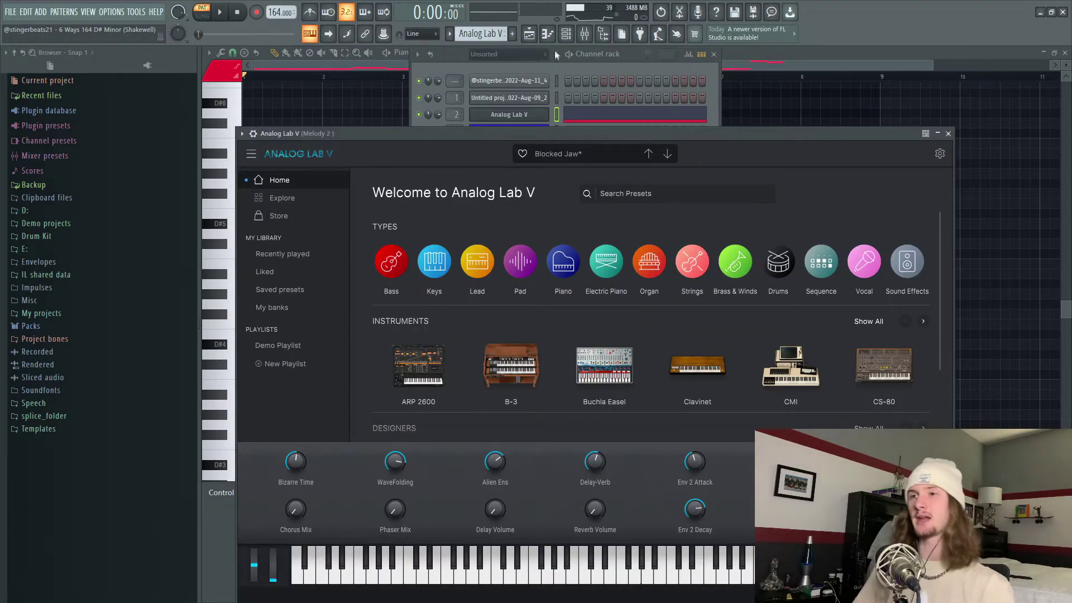
click(548, 34)
scroll(904, 340, up, 1)
scroll(904, 339, up, 1)
key(space)
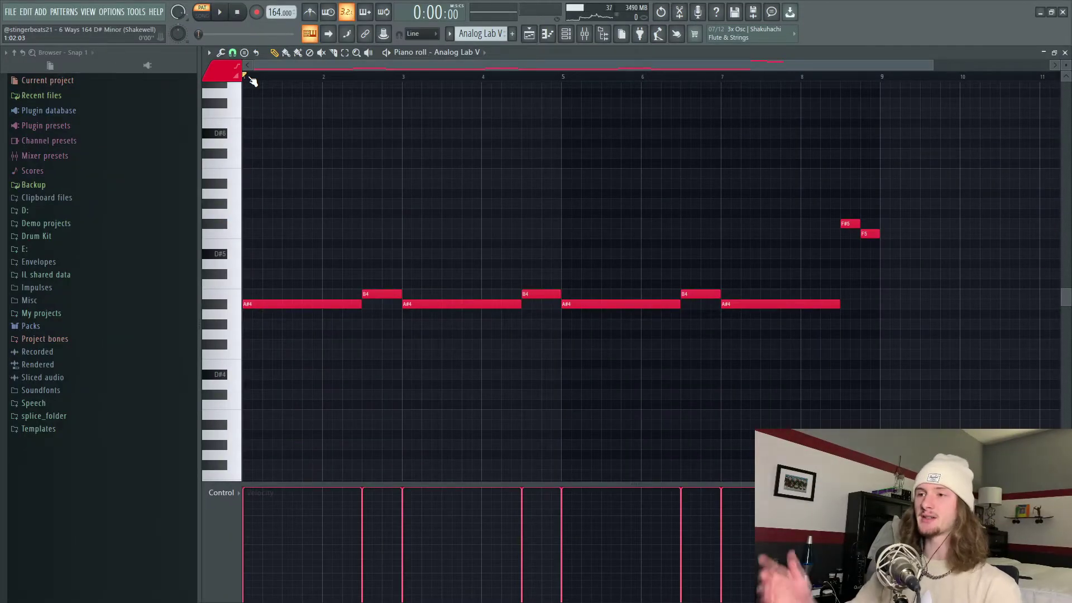
- Transpose all notes of the Analog Lab V melody up by seven semitones so it starts on F5
key(ctrl+a)
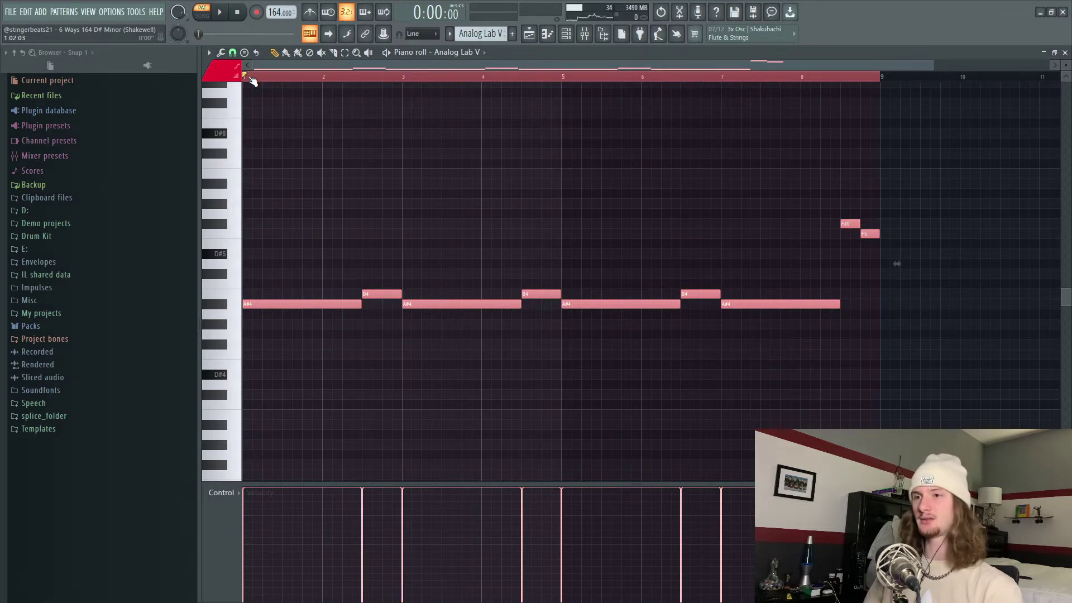
key(Up)
key(Up)
key(Up)
key(Up)
key(Up)
key(Up)
key(Up)
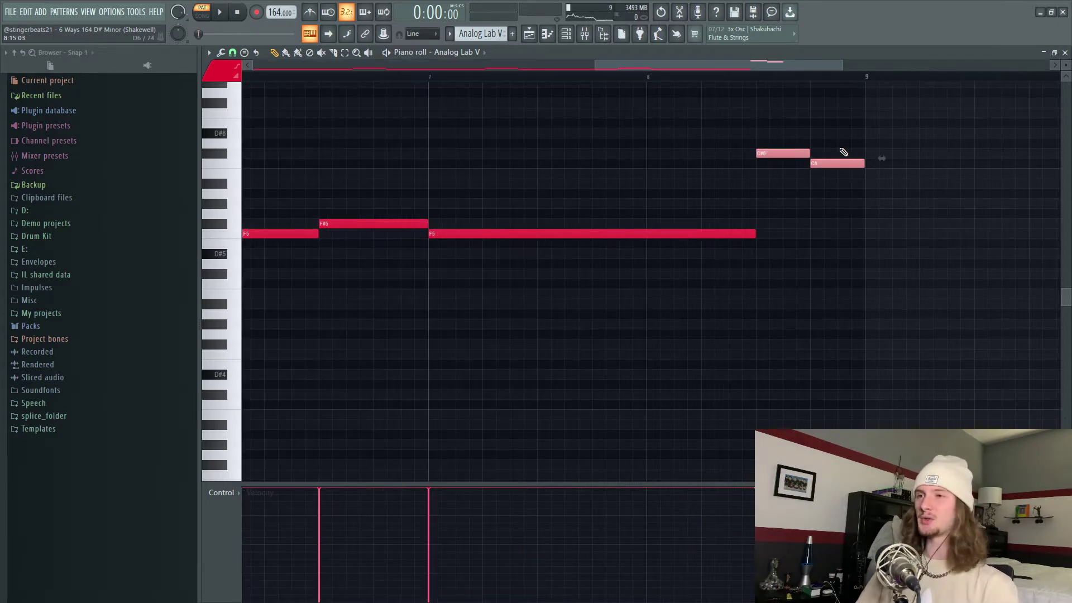
- Lower the last two notes of the Analog Lab V melody, C#6 and C6, by two semitones
drag(844, 152, 865, 193)
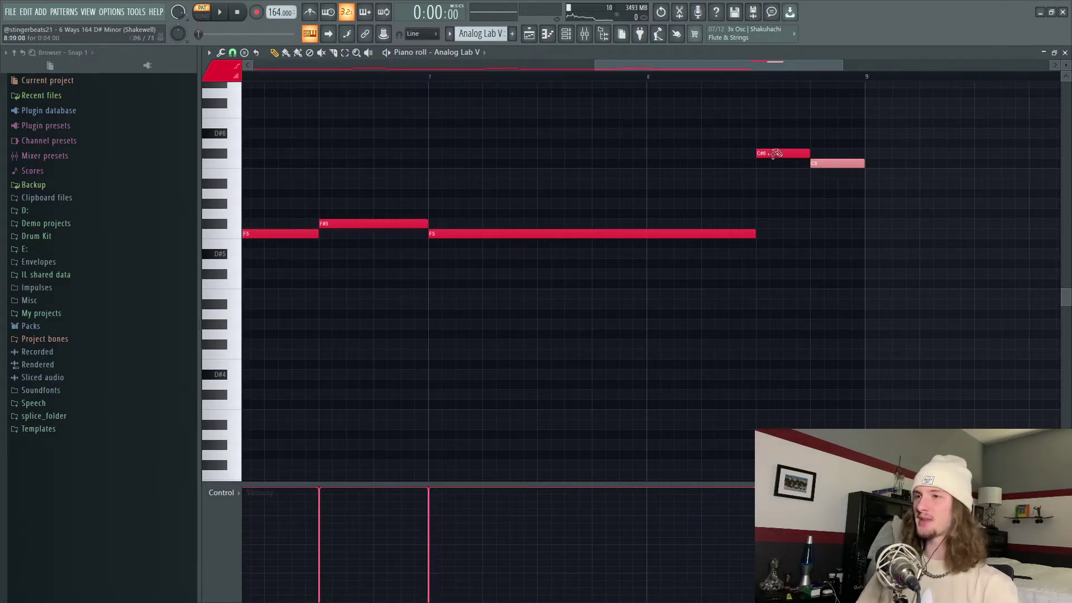
drag(774, 144, 789, 191)
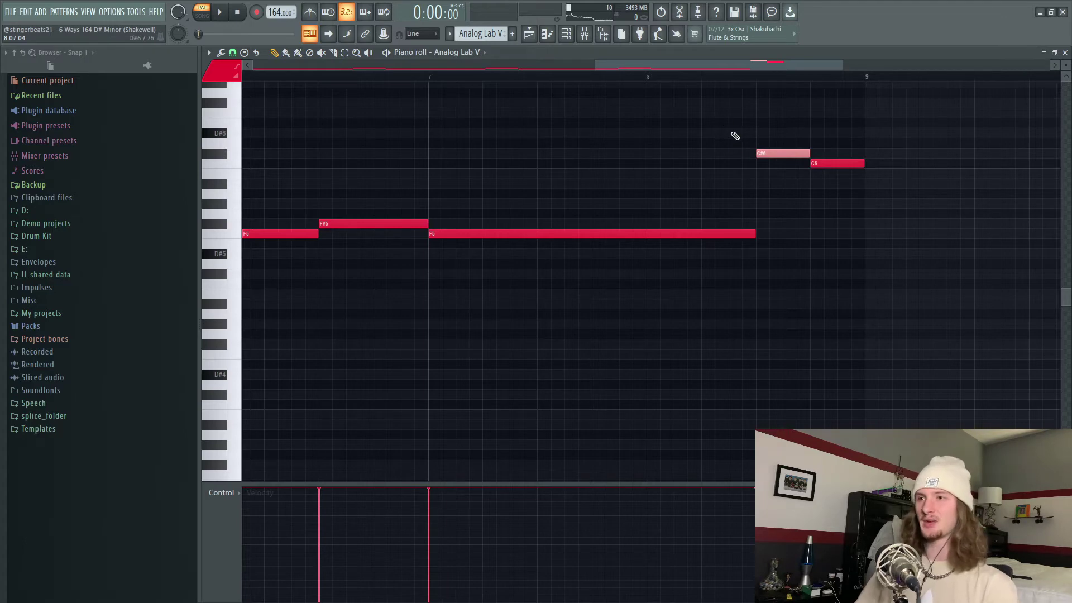
drag(736, 136, 931, 188)
key(shift+Down)
key(shift+Down)
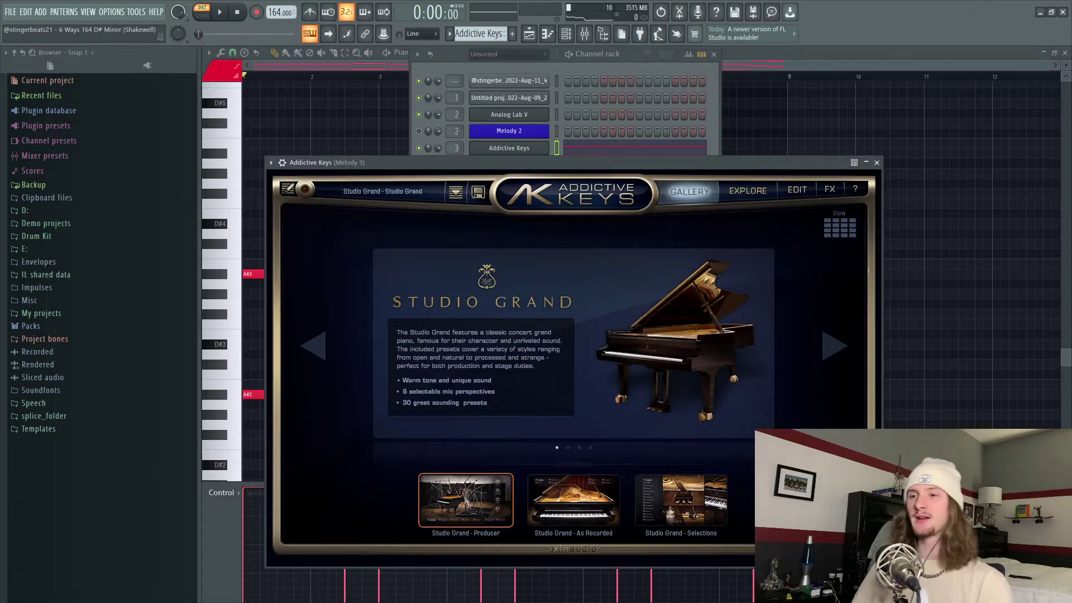
- Examine the Studio Grand - Producer presets in Addictive Keys and play back its pattern in the piano roll
click(467, 500)
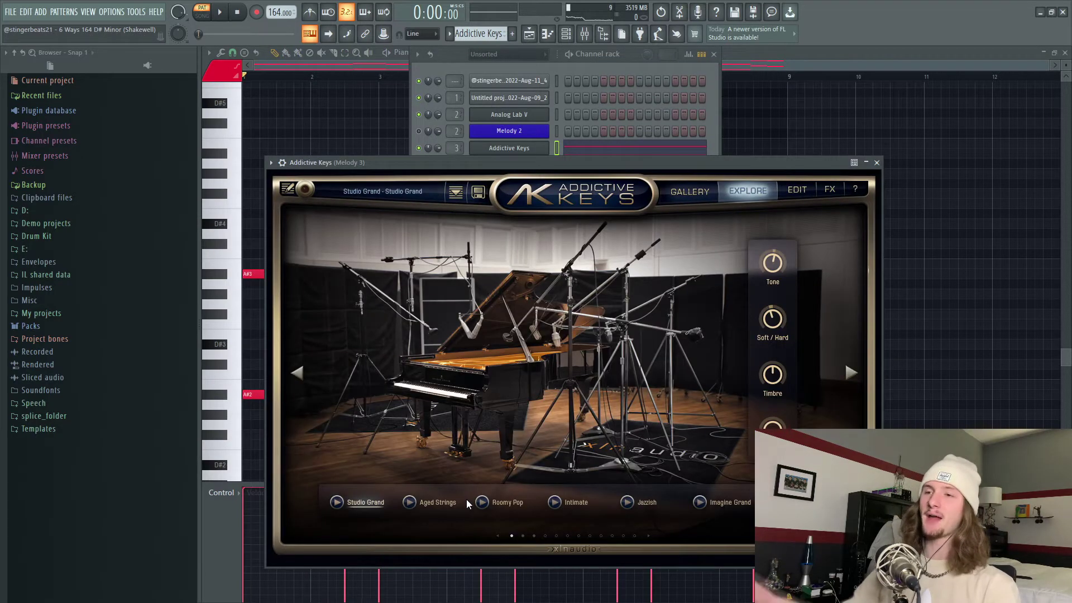
click(548, 34)
scroll(591, 184, down, 2)
scroll(698, 208, up, 1)
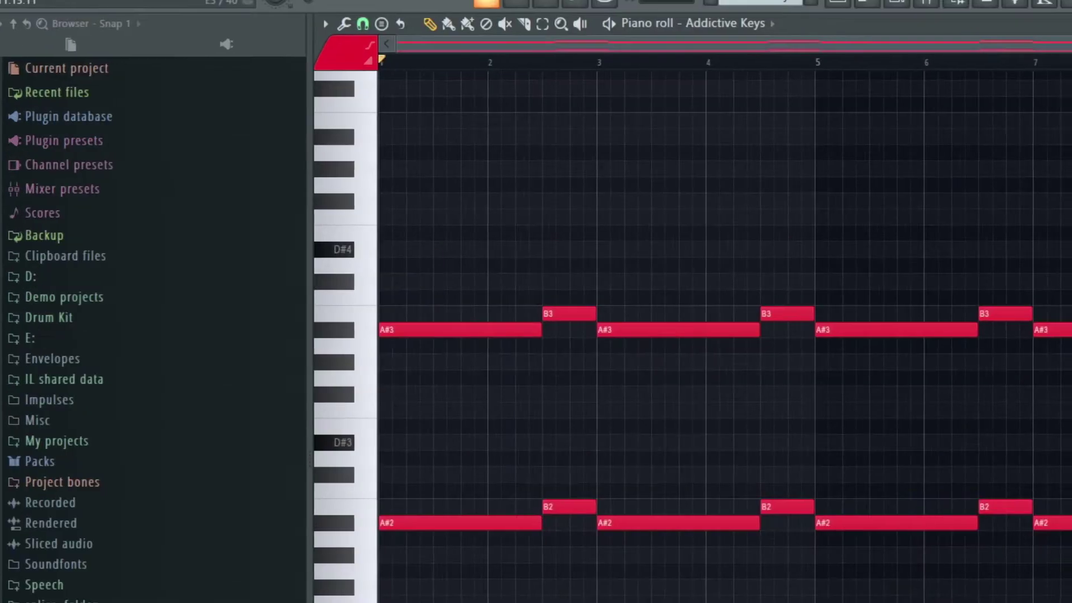
key(space)
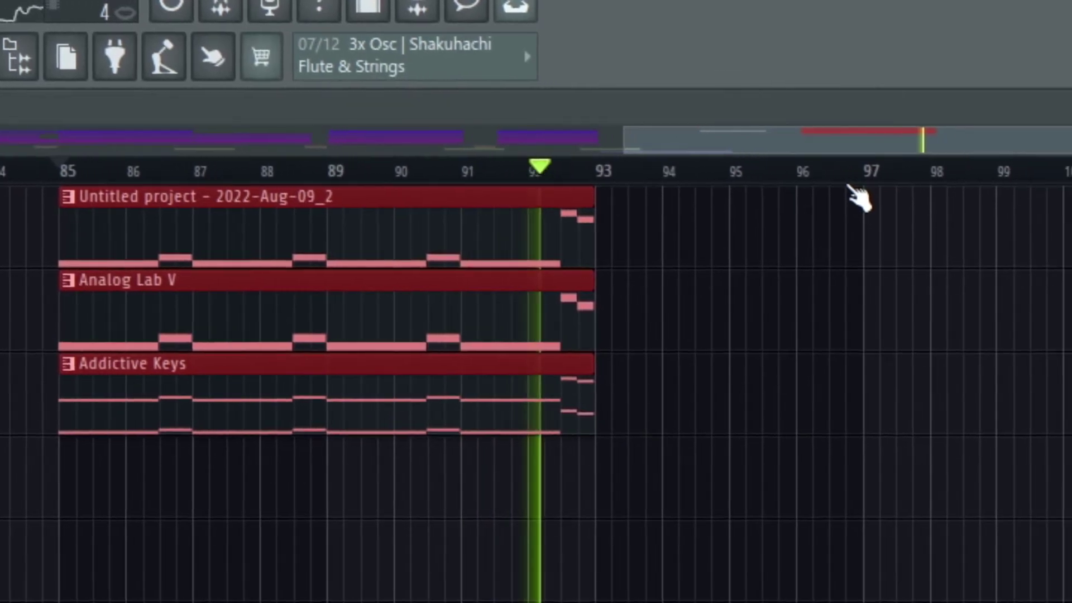
- Add Gross Beat to effect slot 4 of mixer Insert 13, load its Momentary preset and select 1/2 Speed
click(583, 33)
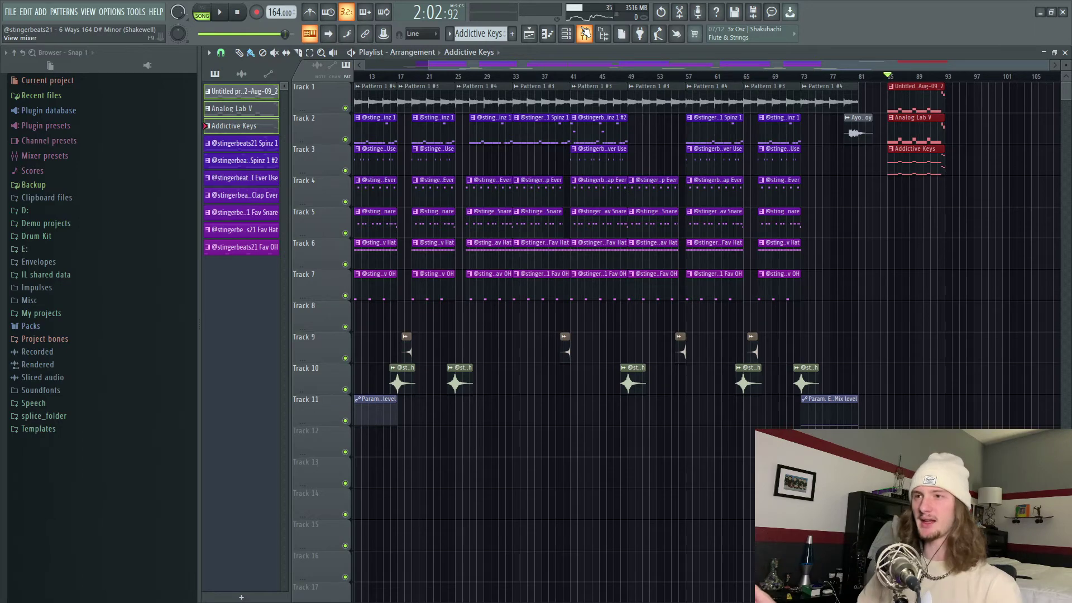
click(585, 33)
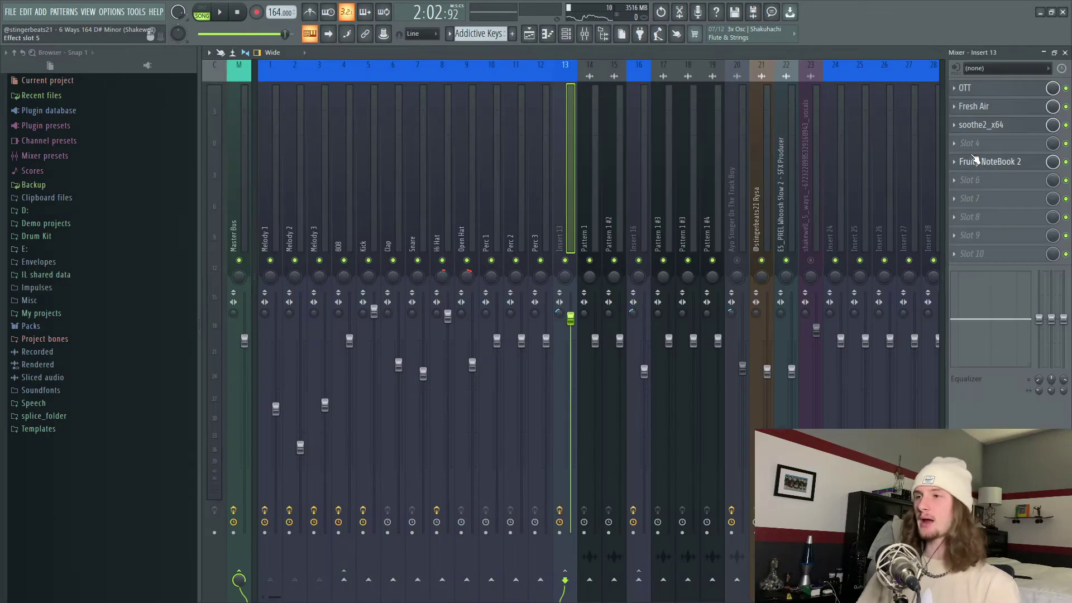
click(983, 149)
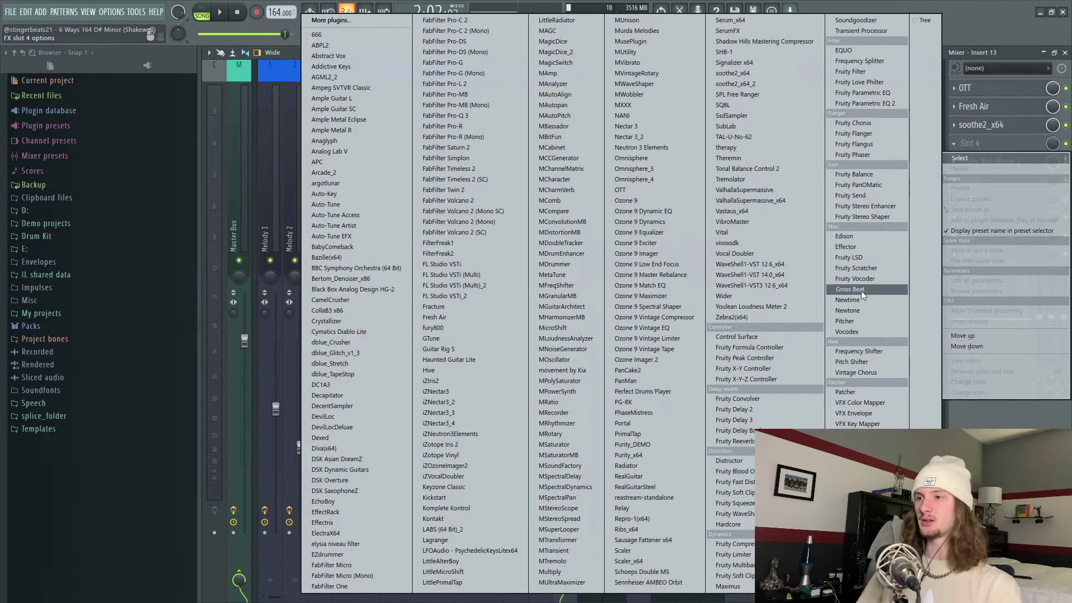
click(861, 290)
click(711, 207)
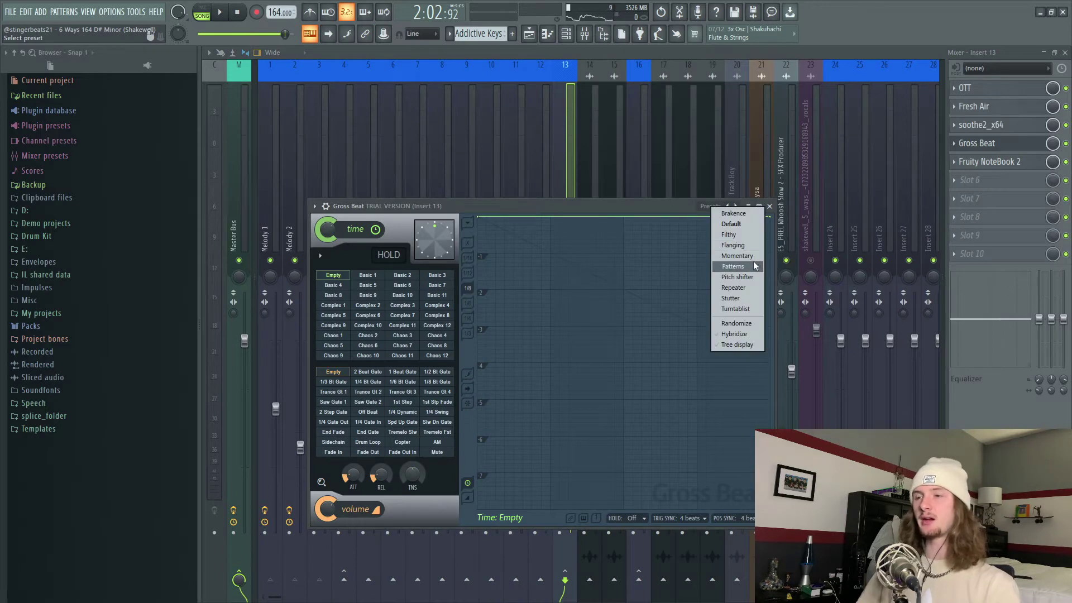
click(747, 256)
click(403, 347)
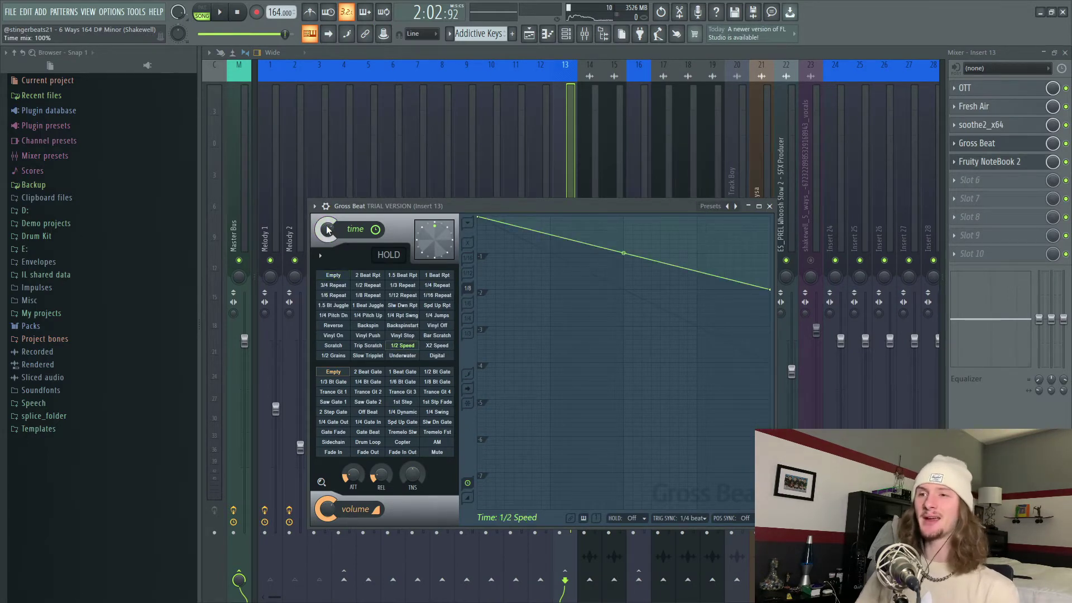
- Transpose the three selected melody patterns in the playlist by +12 semitones
key(F5)
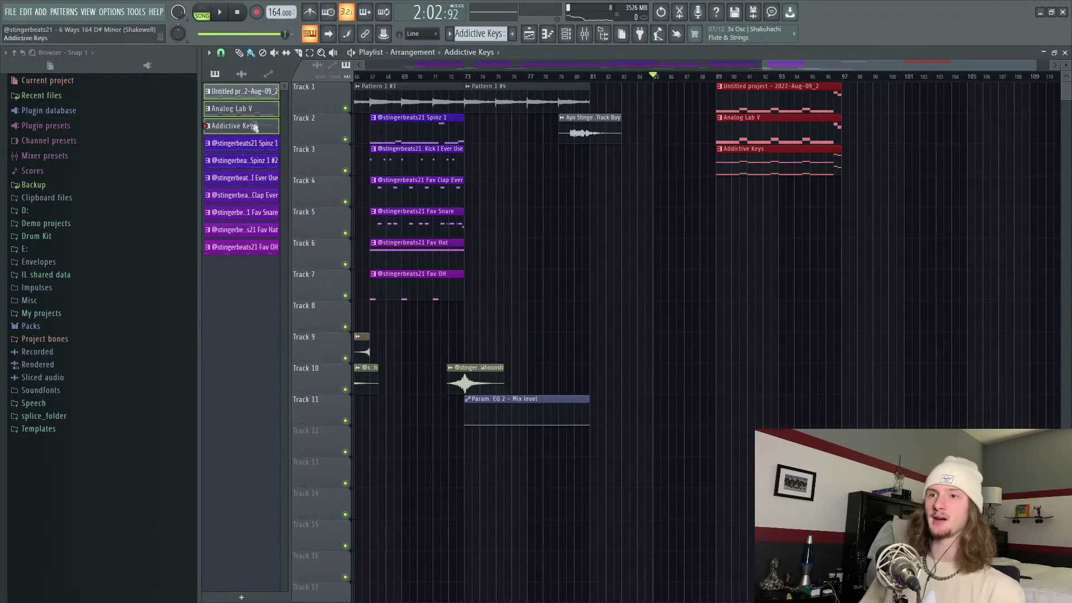
right_click(253, 113)
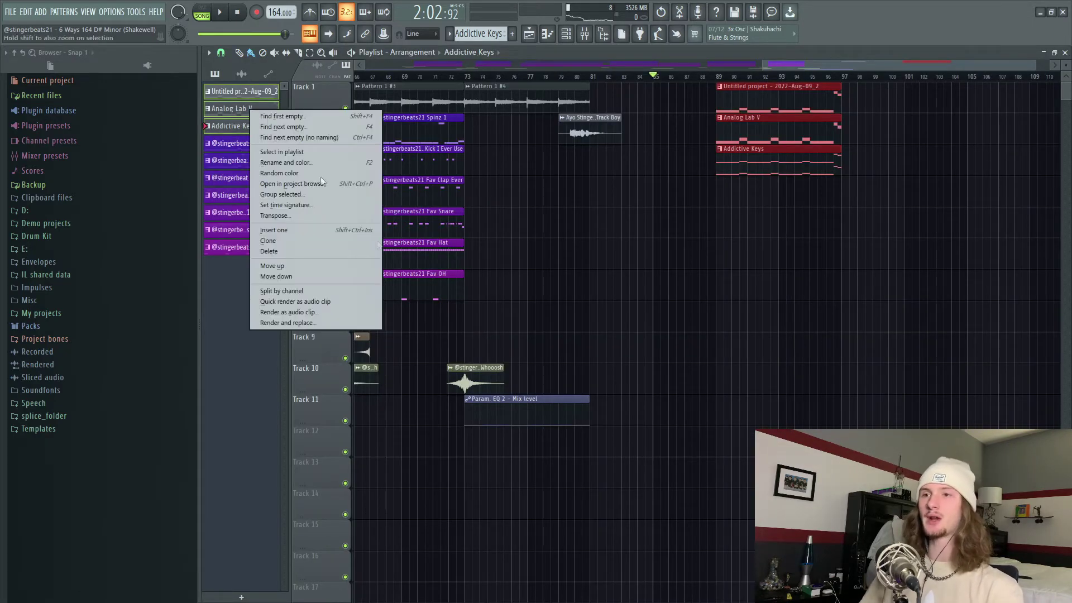
click(324, 216)
text(+12)
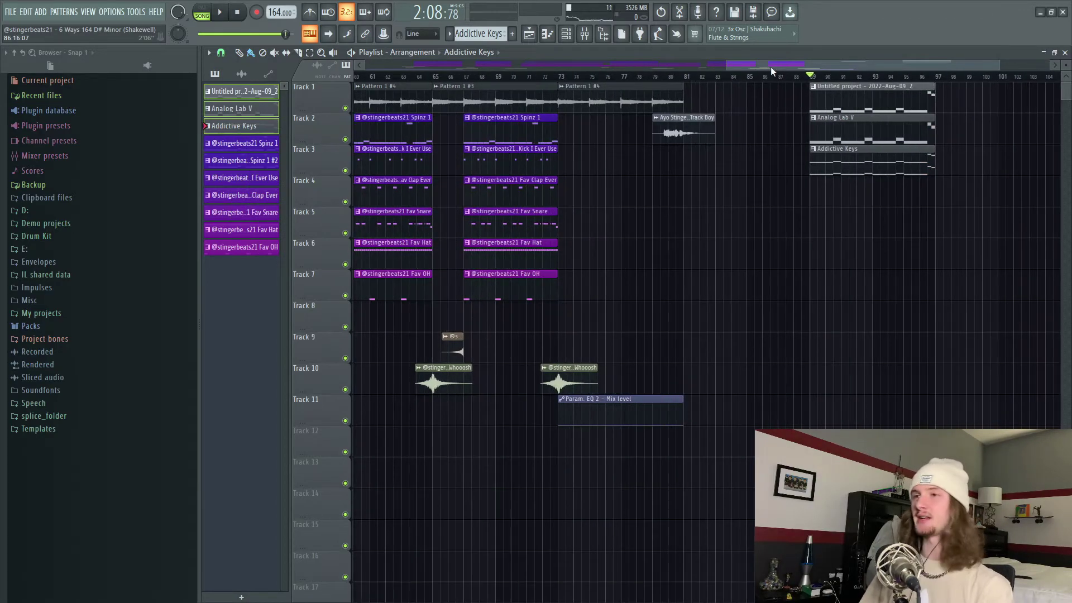
drag(770, 66, 843, 79)
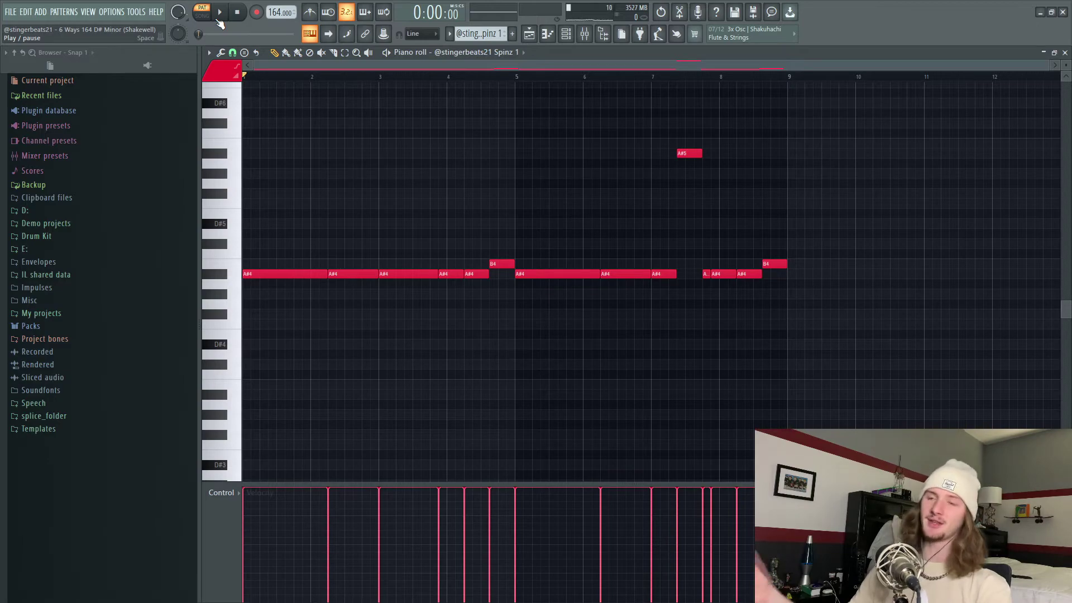
- Play back the Spinz 1 808 pattern and the Only Kick I Ever Use pattern, and return to the playlist
click(219, 20)
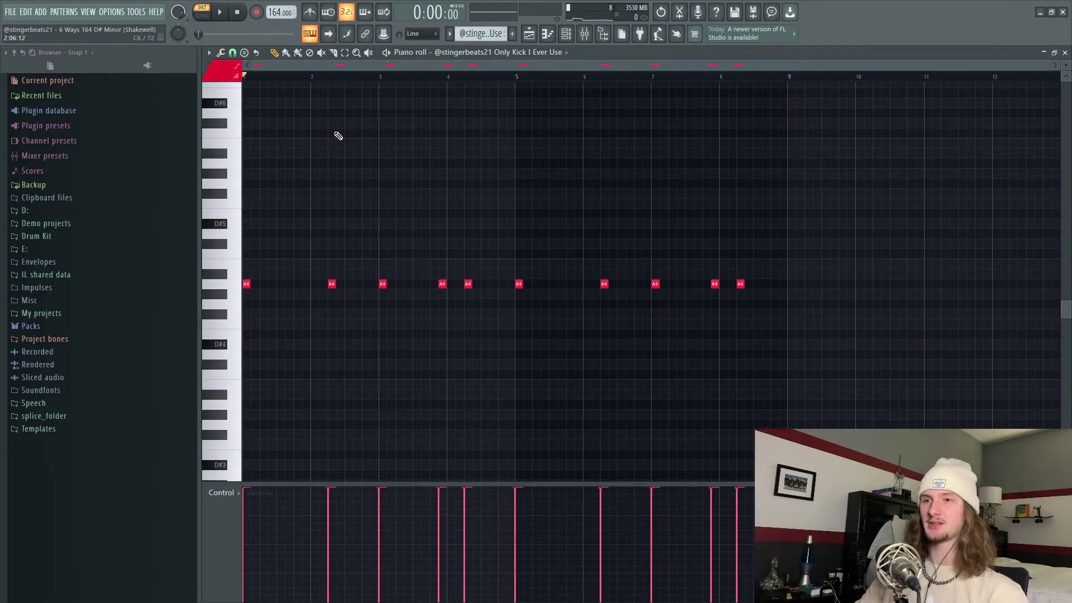
key(space)
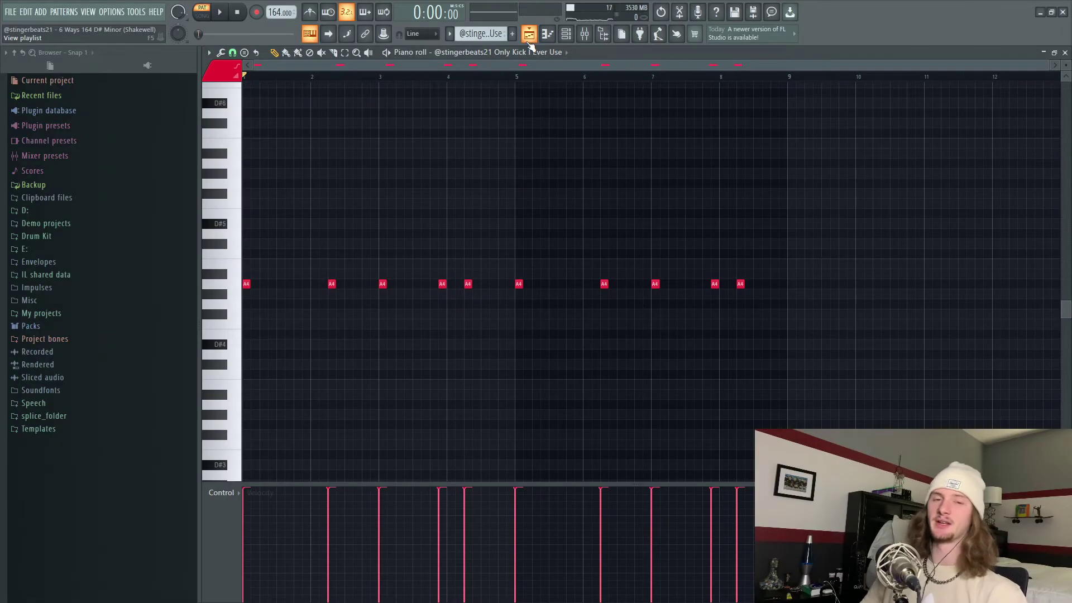
click(530, 42)
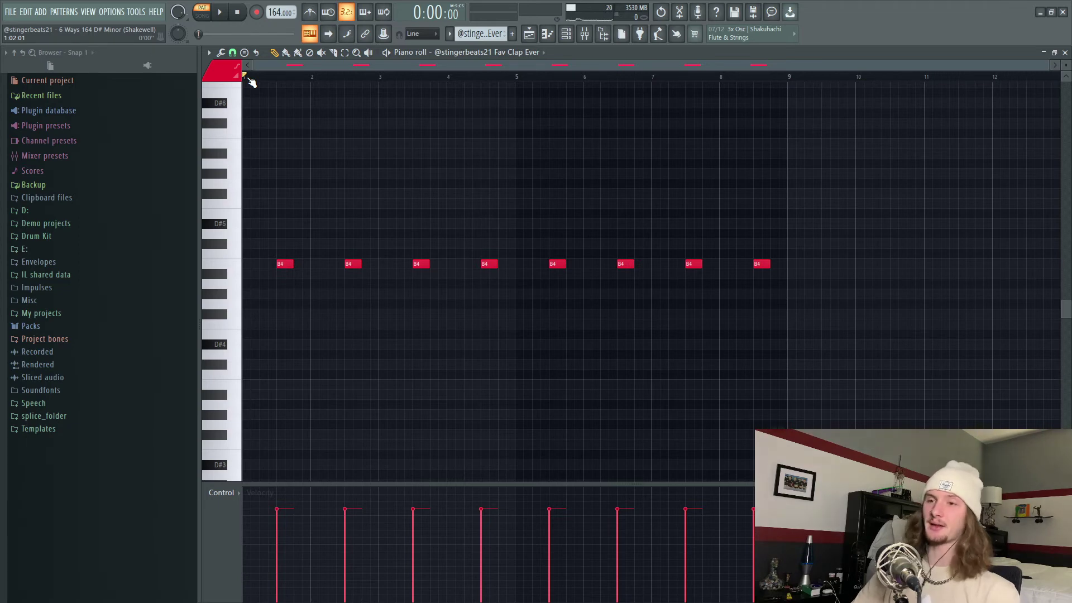
- Play back the Fav Clap Ever and Fav Snare patterns, highlighting the snare roll in bar 8
key(space)
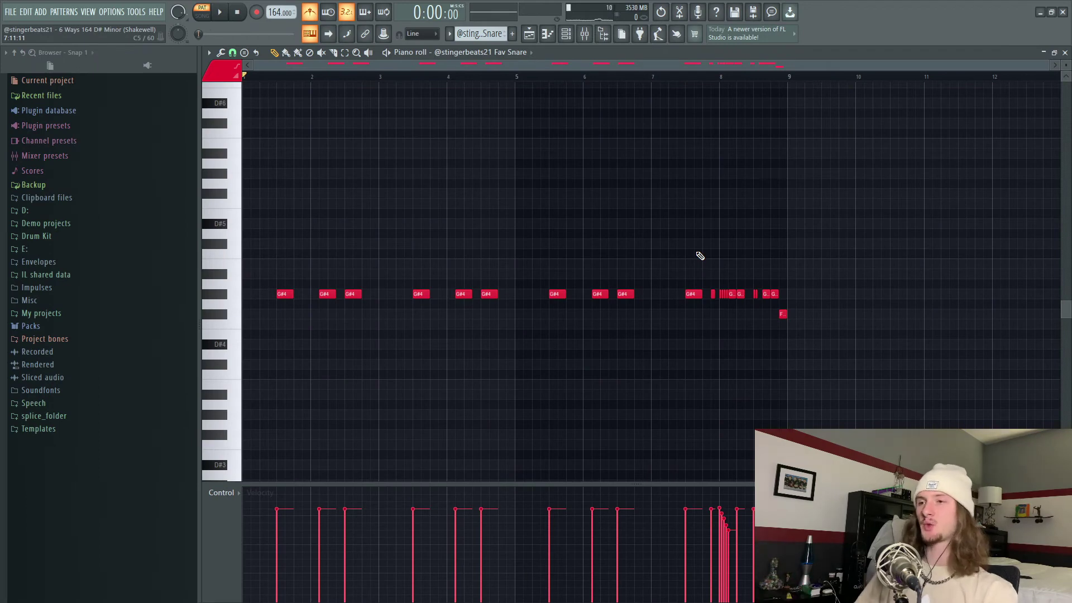
drag(721, 269, 804, 318)
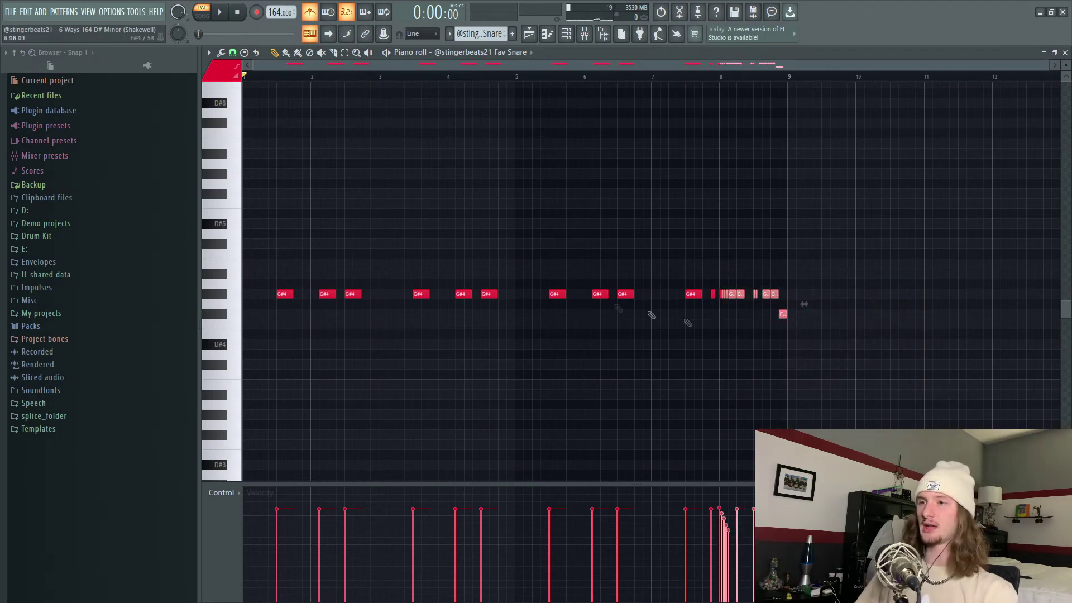
key(space)
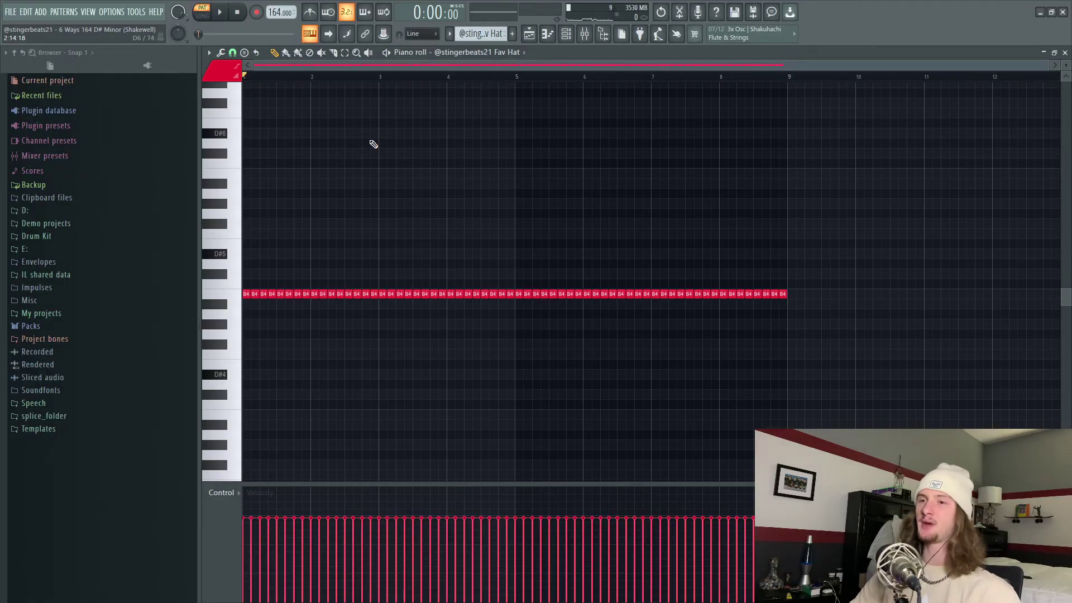
- Audition the Fav Hat pattern with Effectrix from the Hi Hat mixer track, and the Fav OH pattern
key(space)
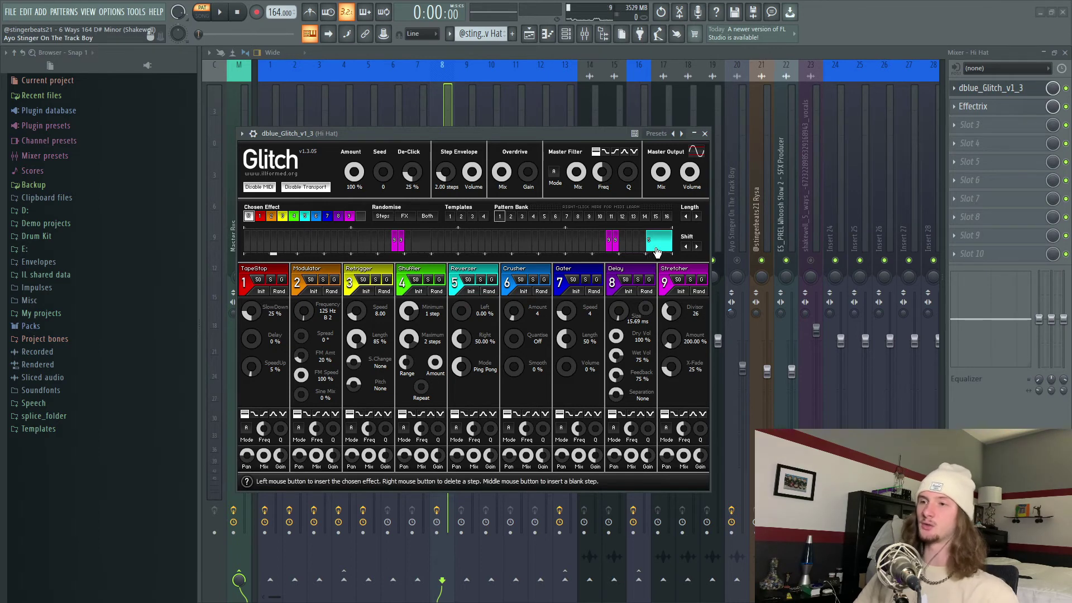
click(974, 107)
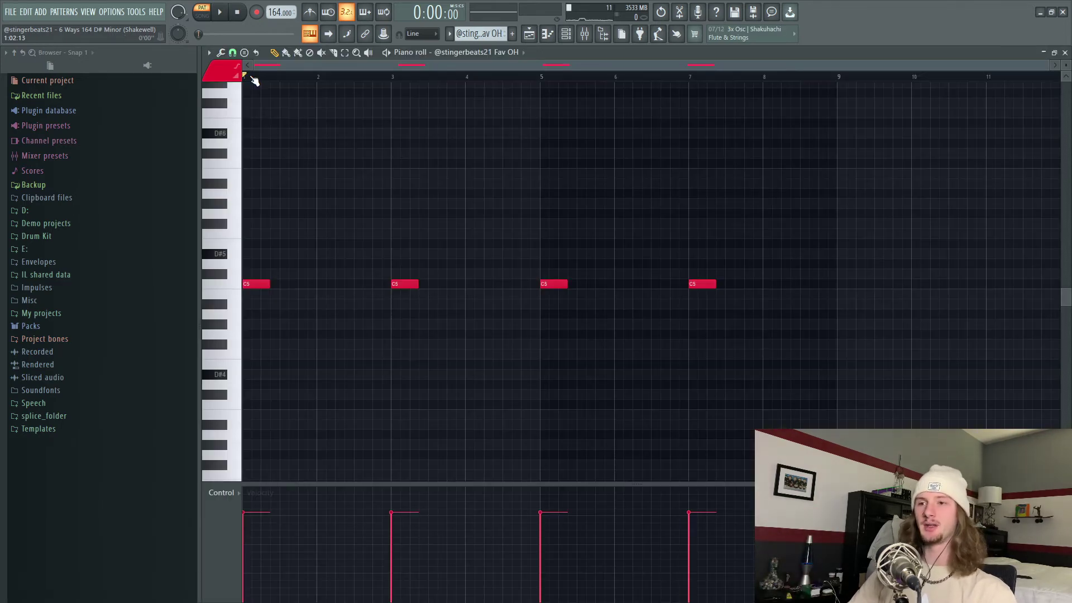
key(space)
key(space)
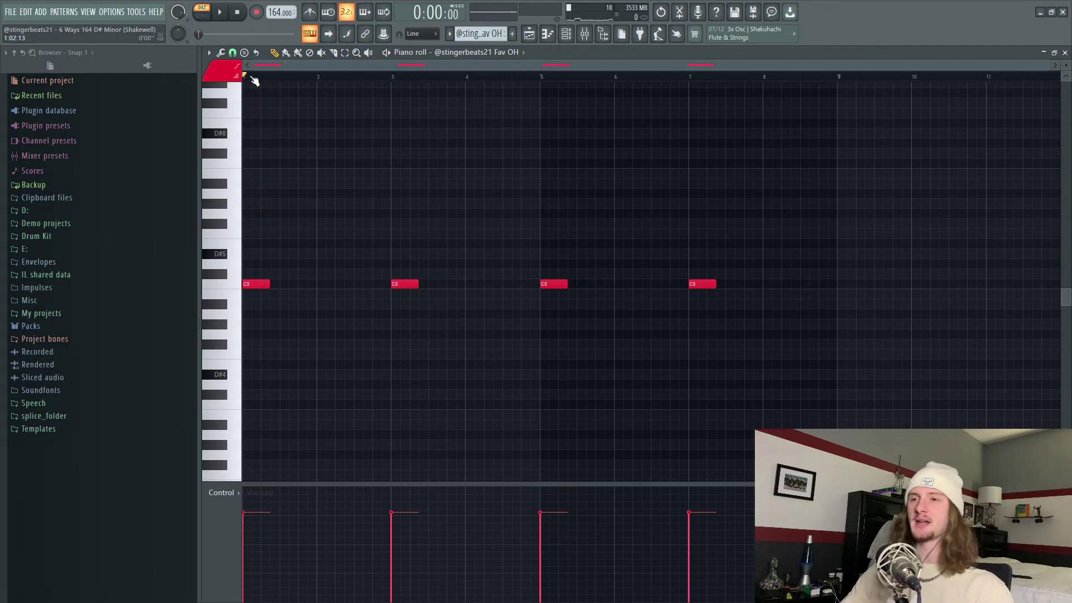